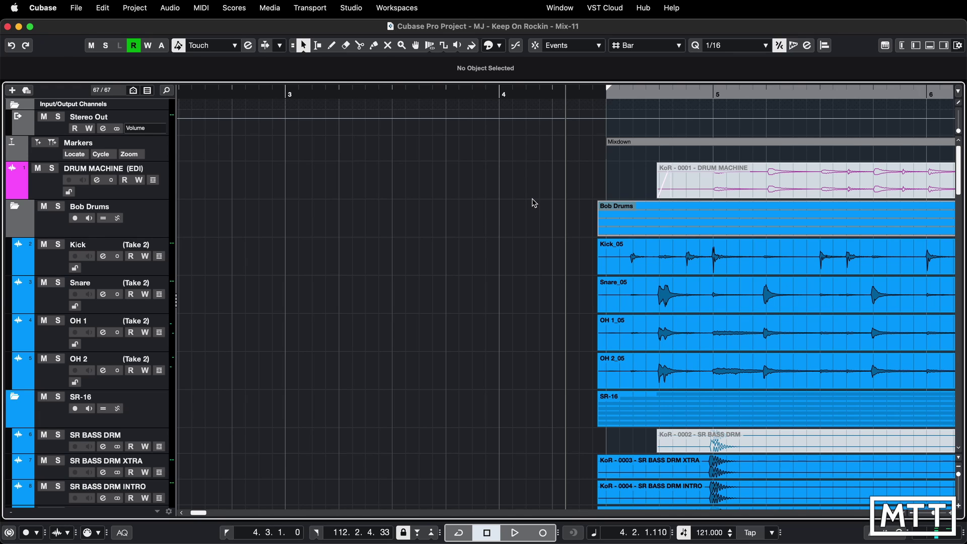
Step: Look through the project's tracks and arrangement, then select the Range Selection tool
scroll(539, 248, down, 15)
scroll(539, 248, down, 3)
scroll(540, 248, up, 18)
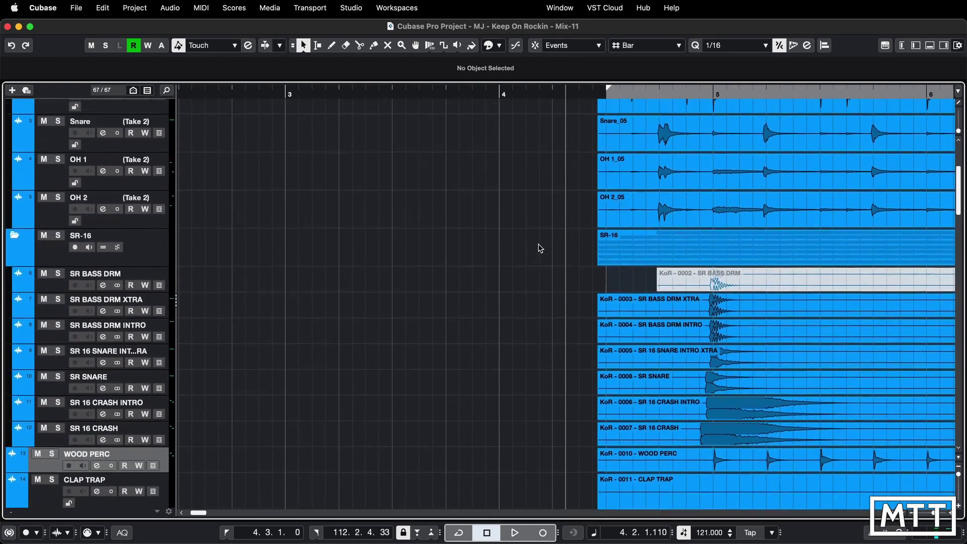
scroll(540, 247, right, 5)
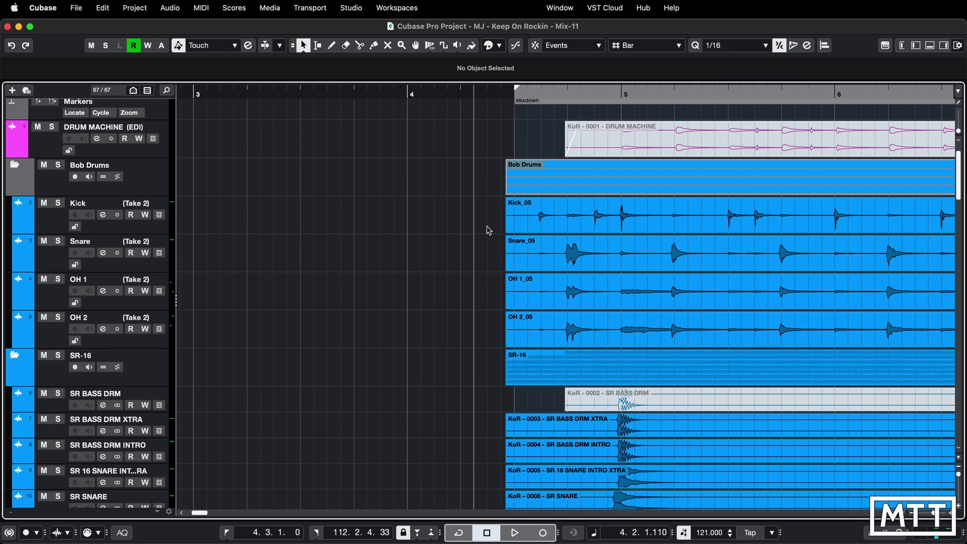
key(2)
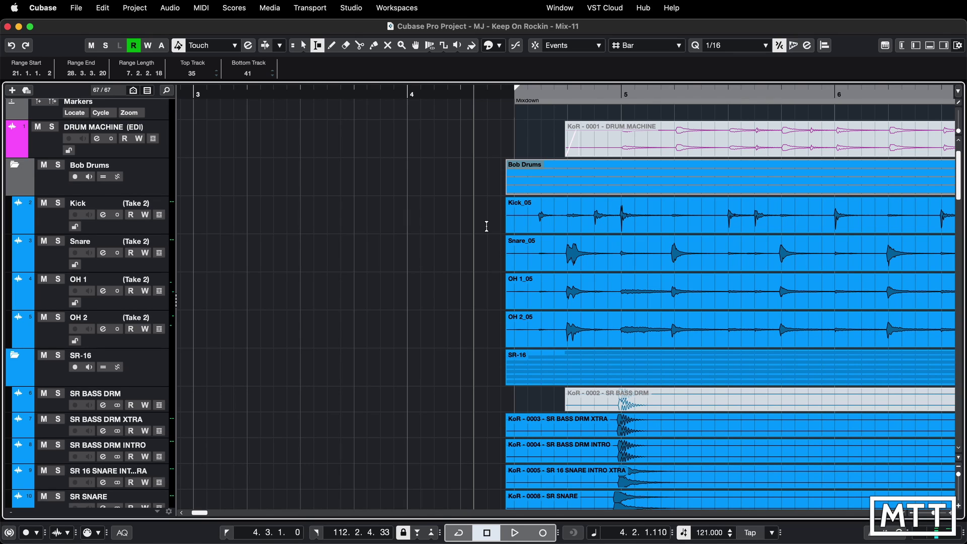
Step: Zoom in on bar 4, where the Bob Drums and SR-16 events begin
key(h)
key(h)
key(h)
key(h)
key(h)
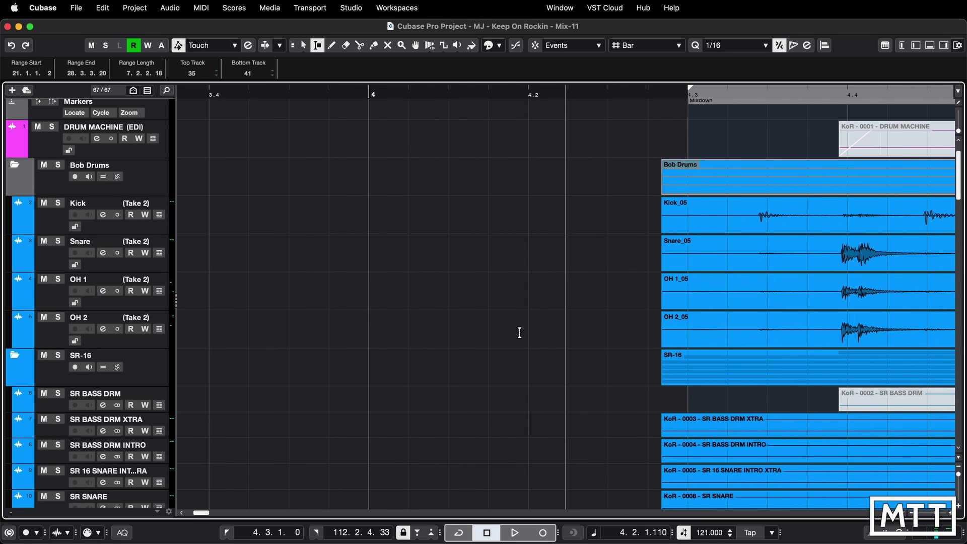
key(h)
key(h)
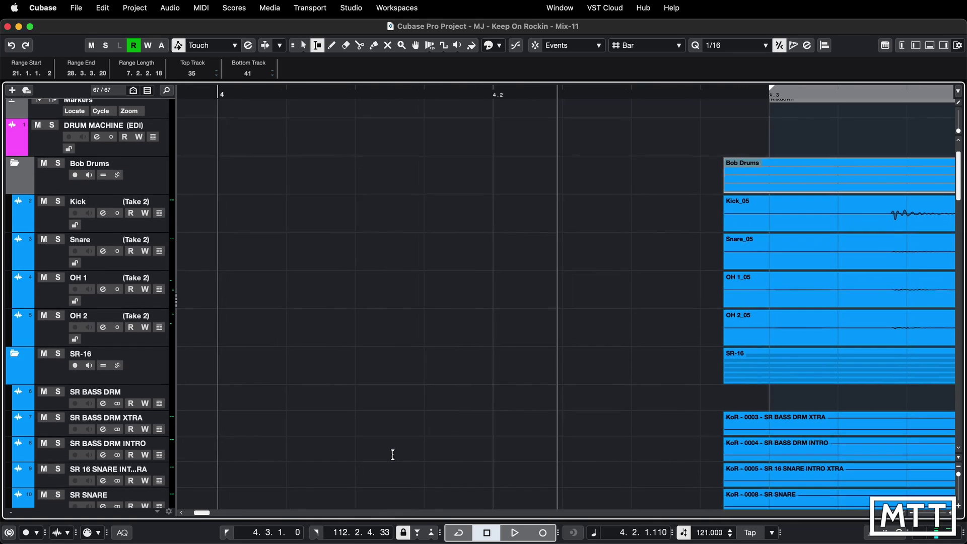
scroll(392, 455, down, 1)
key(h)
key(g)
scroll(392, 455, up, 1)
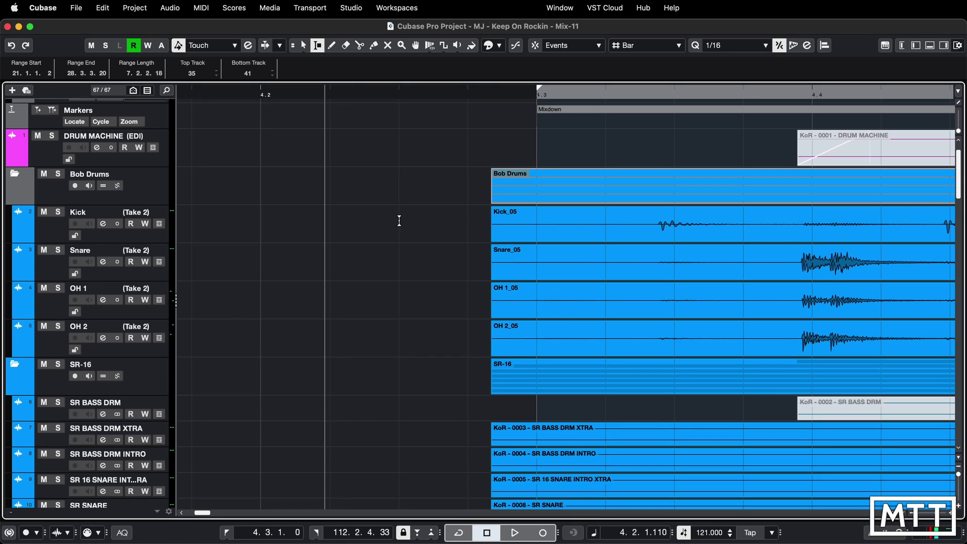
Step: Add fade-ins to all opening events on every track, ending at about bar 4.3
drag(399, 221, 657, 325)
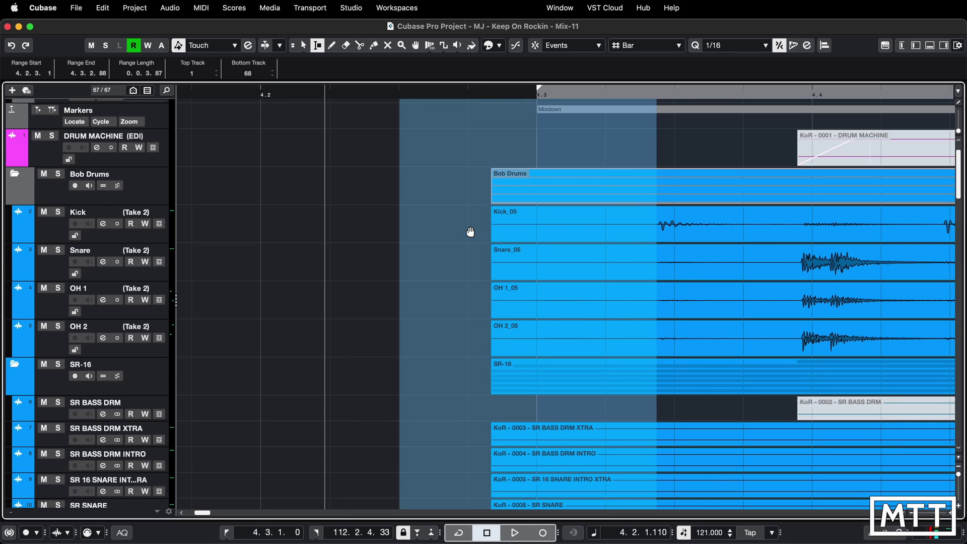
key(a)
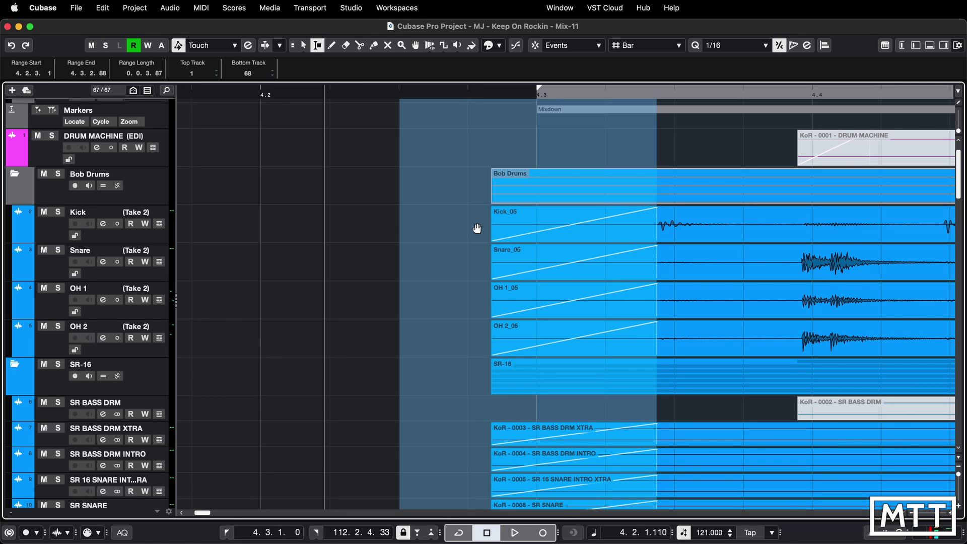
scroll(477, 229, down, 15)
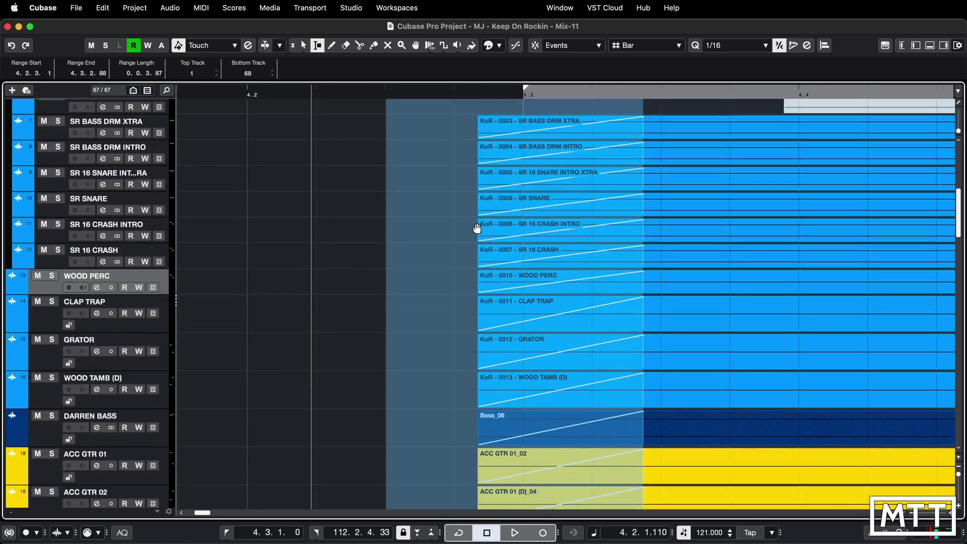
scroll(477, 228, down, 2)
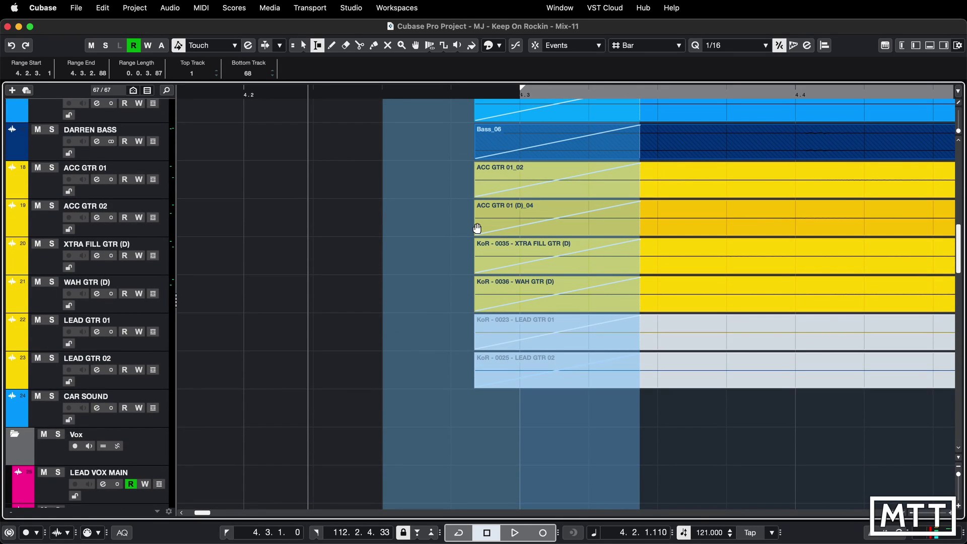
scroll(477, 228, up, 5)
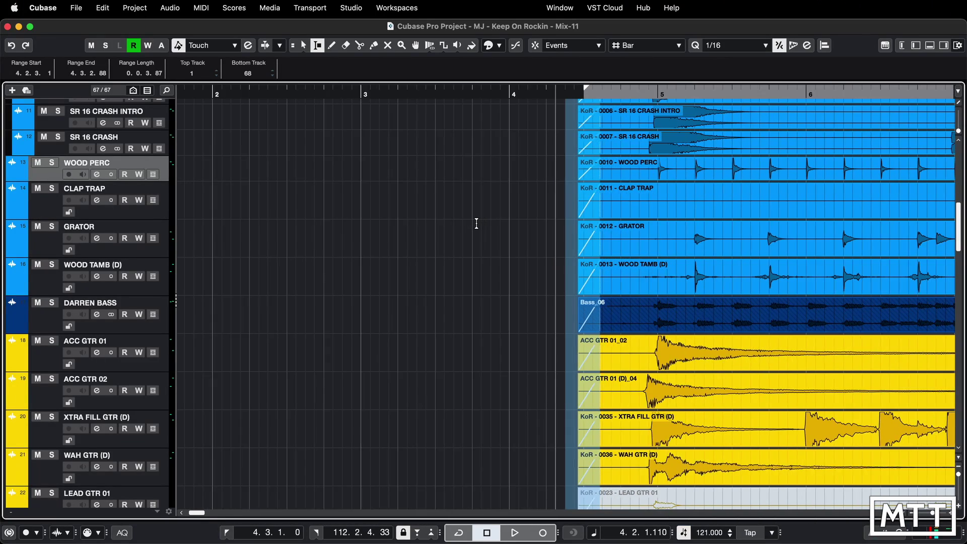
Step: Zoom out, scroll to the backing vocal tracks and place the position near bar 23
key(g)
key(g)
key(g)
key(g)
key(g)
key(g)
key(g)
key(g)
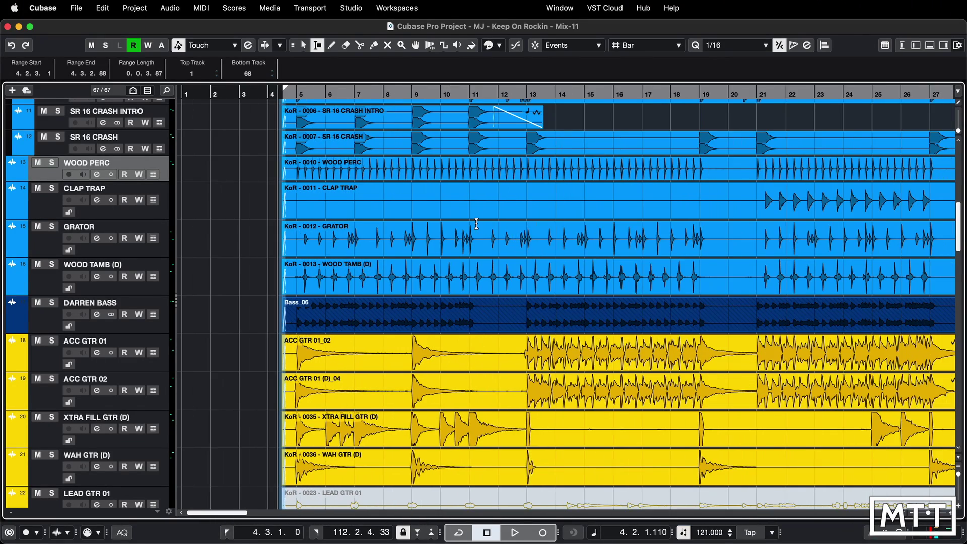
key(g)
scroll(477, 224, down, 10)
scroll(477, 223, down, 4)
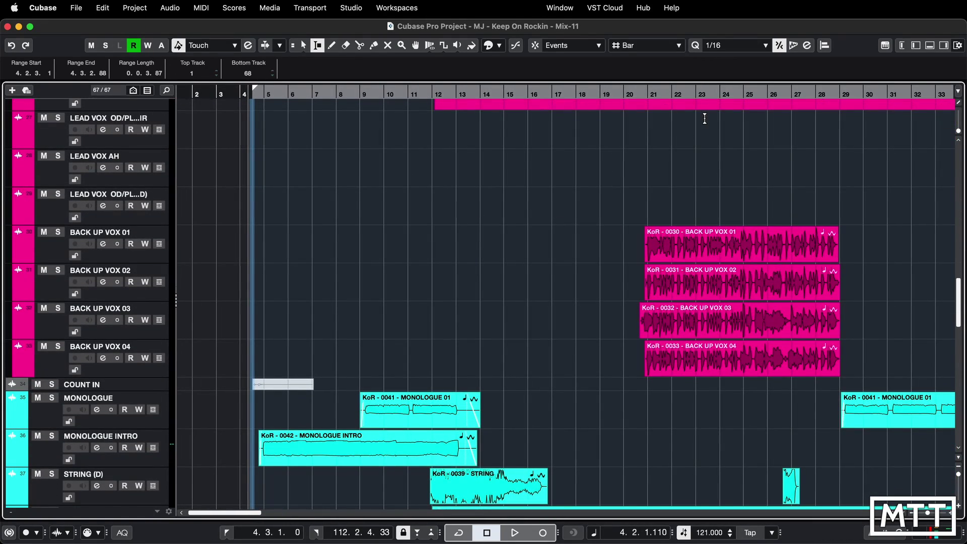
click(700, 97)
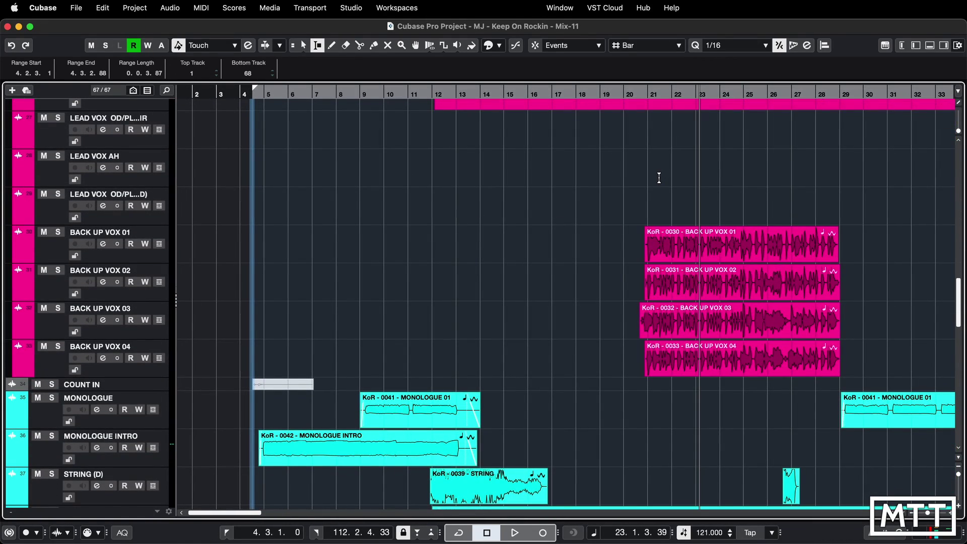
scroll(659, 177, down, 3)
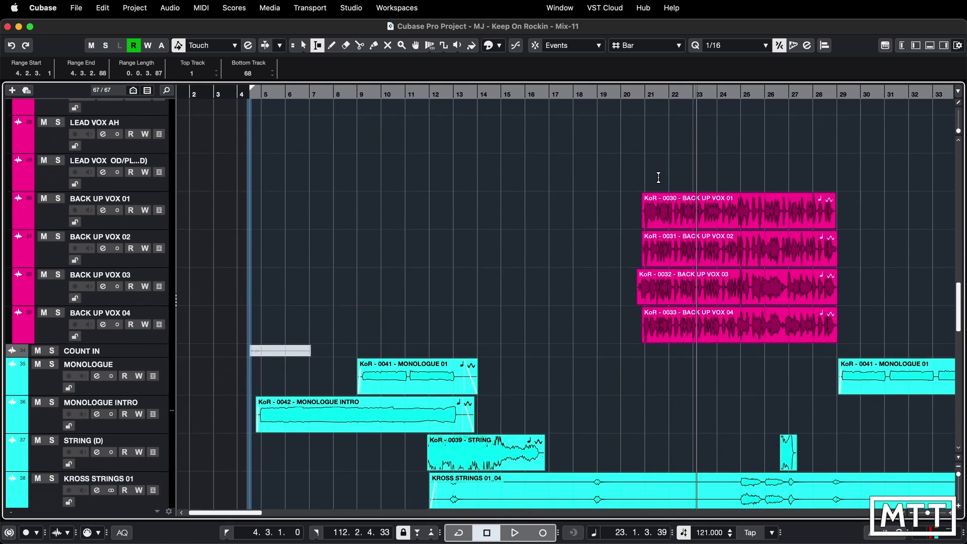
click(731, 97)
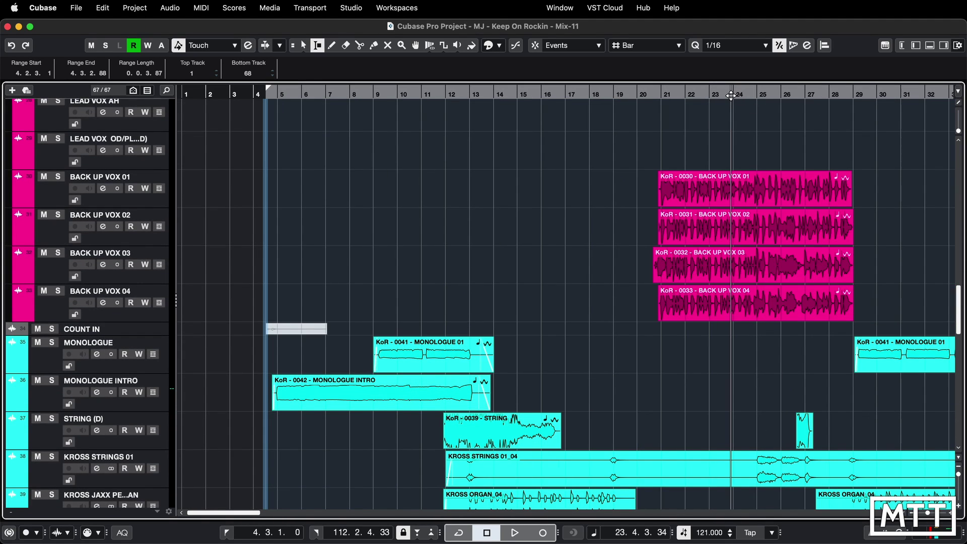
click(706, 137)
Step: Zoom in closely on the four BACK UP VOX events
key(h)
key(h)
key(h)
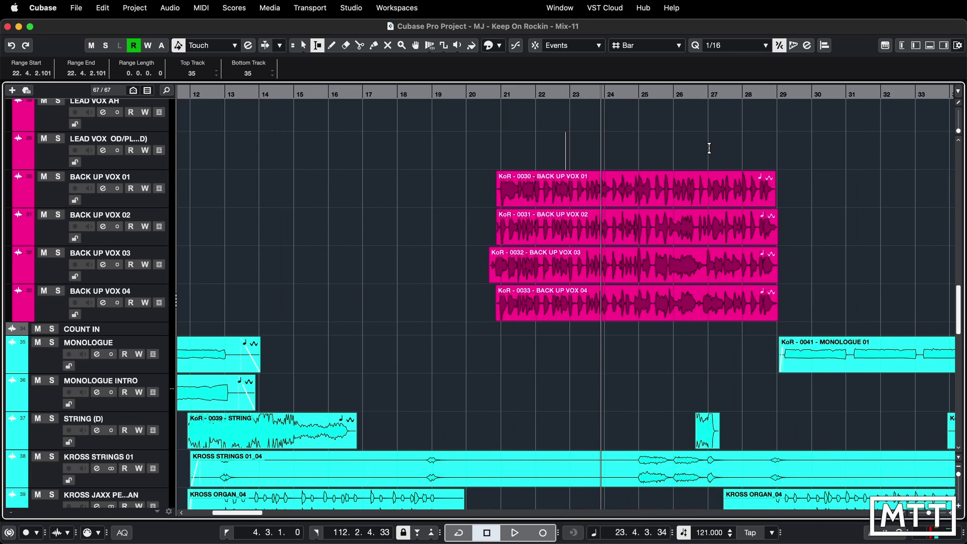
key(h)
scroll(709, 147, up, 2)
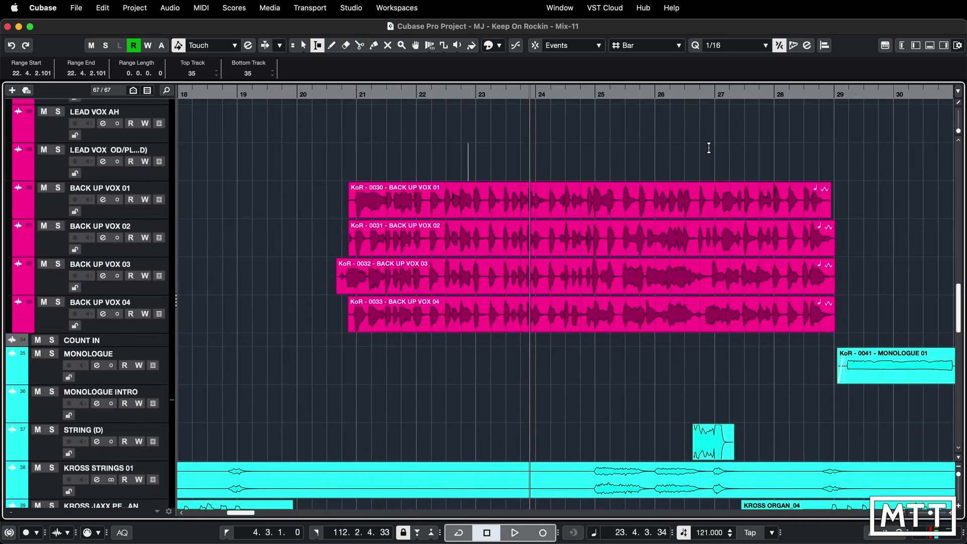
scroll(708, 147, right, 5)
scroll(708, 147, left, 1)
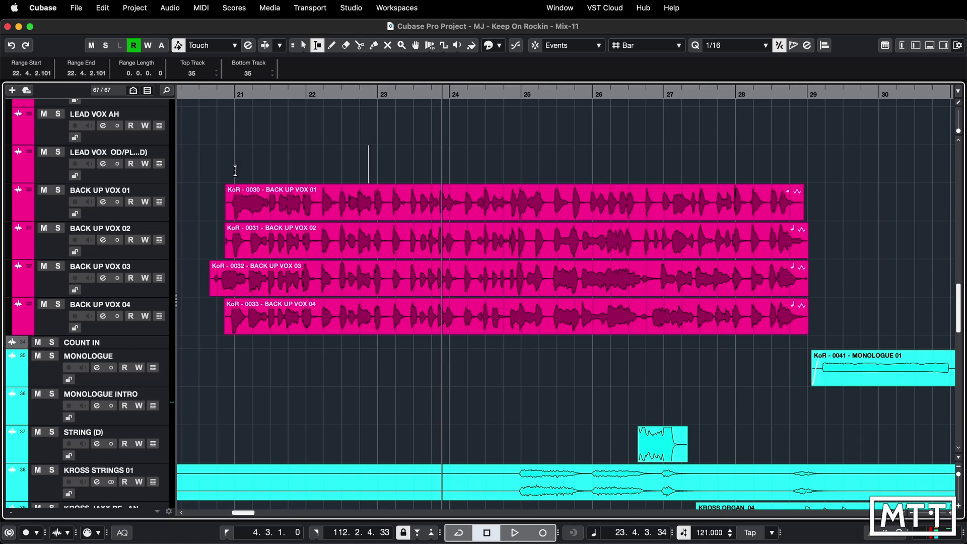
Step: Give the four BACK UP VOX events fade-ins and fade-outs across their full span
drag(235, 170, 781, 347)
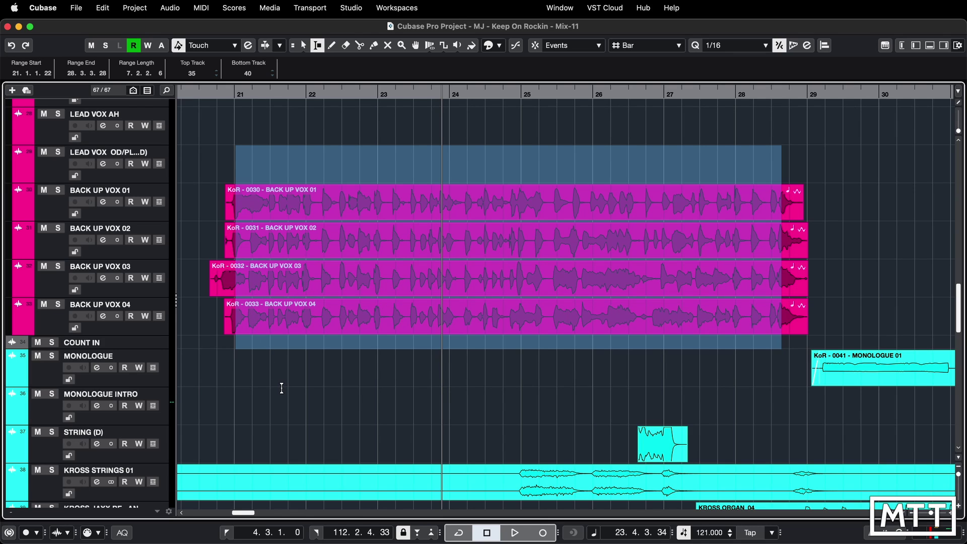
key(a)
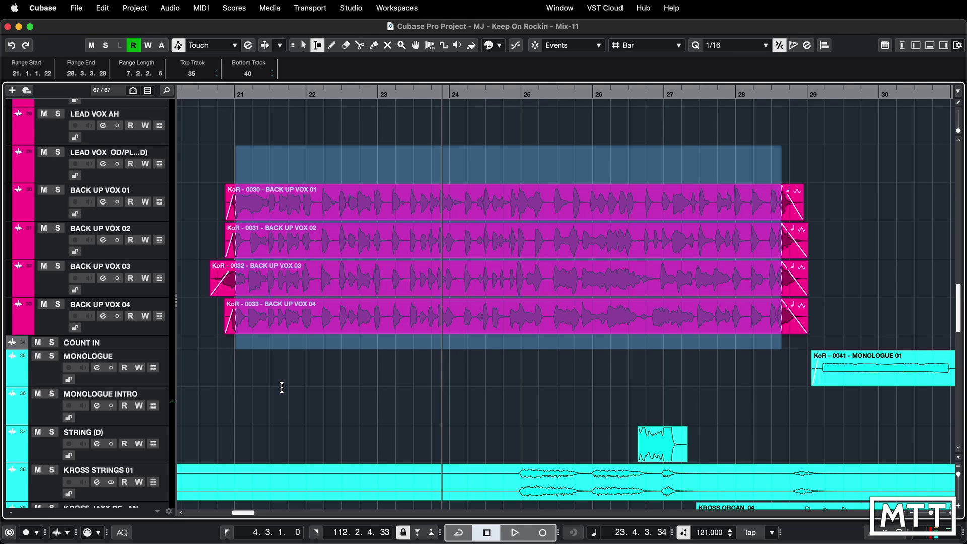
Step: Zoom in on the backing vocal fade-ins just before bar 21
click(233, 93)
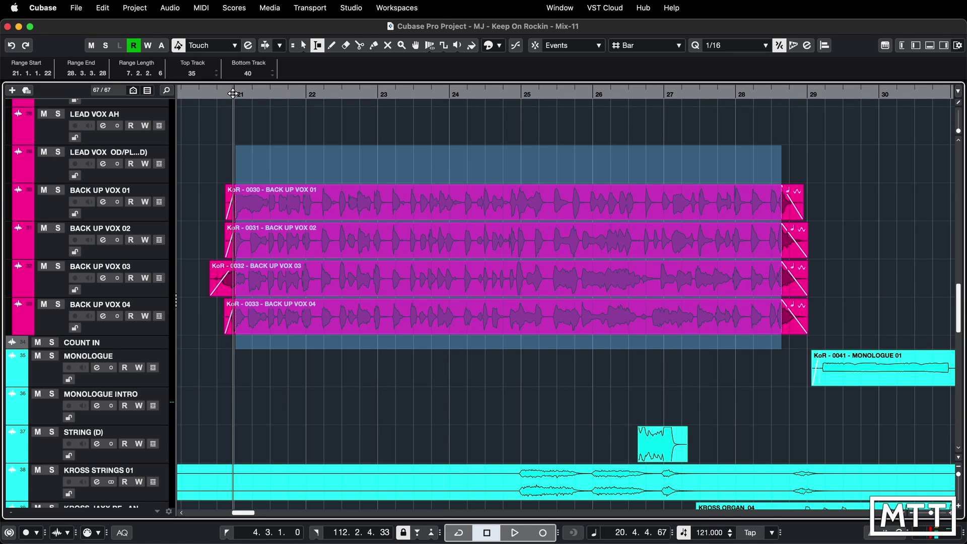
key(h)
key(h)
key(h)
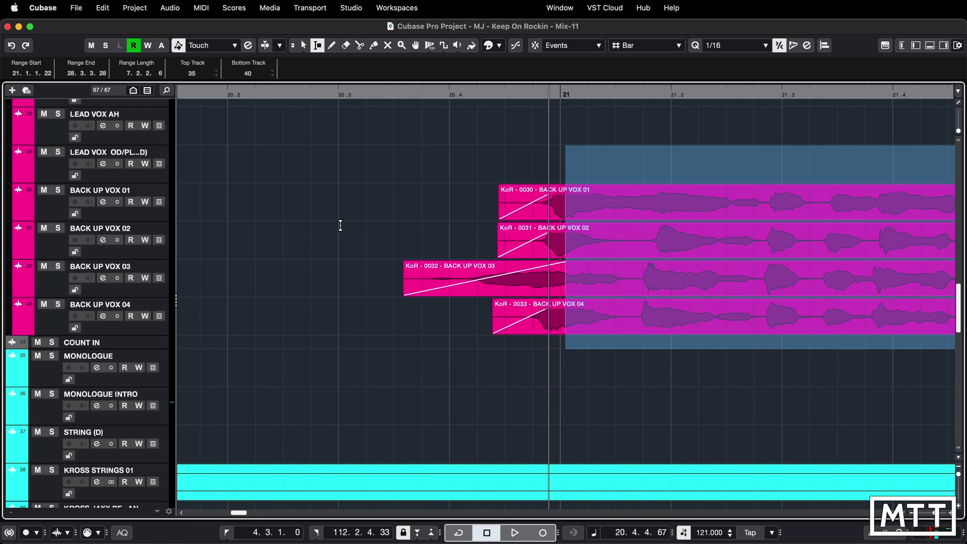
key(h)
key(h)
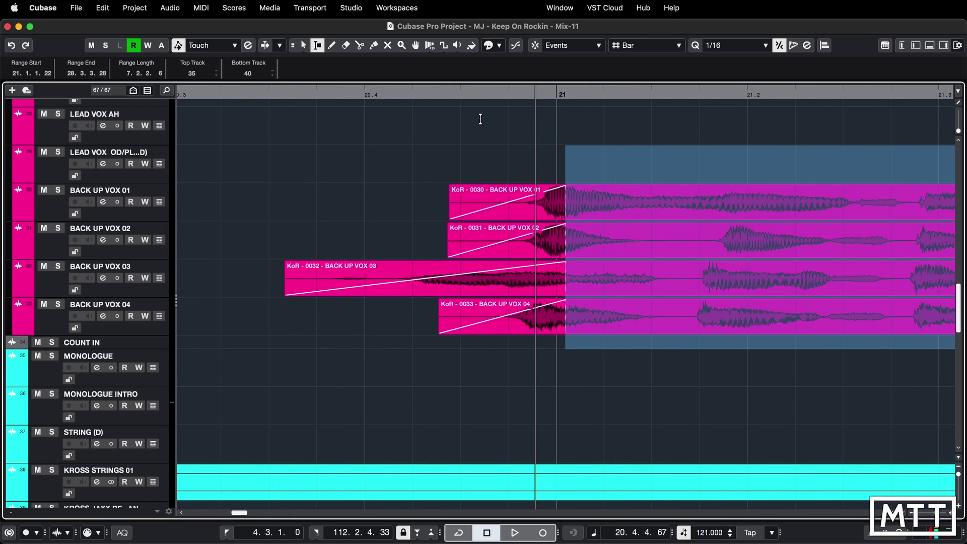
Step: Select all four BACK UP VOX events and shorten their fade-ins to 0.0.2.12
click(303, 45)
drag(526, 162, 572, 377)
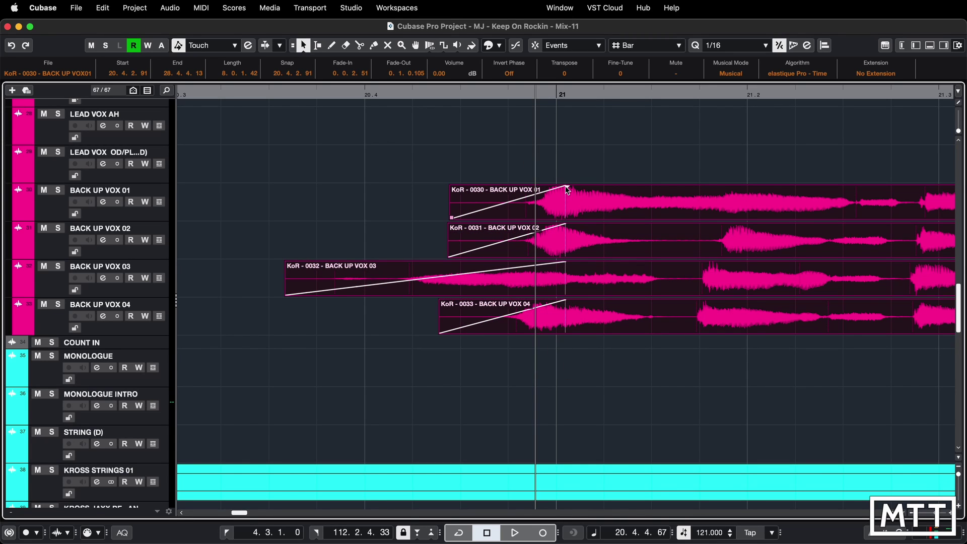
mouse_move(568, 186)
mouse_down()
mouse_move(541, 188)
mouse_move(552, 188)
mouse_up()
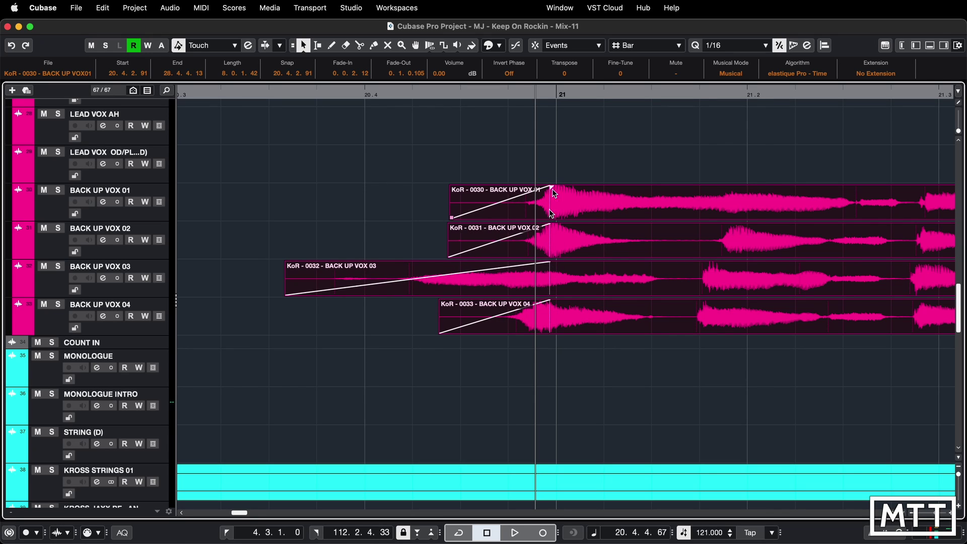
key(g)
key(g)
key(g)
key(g)
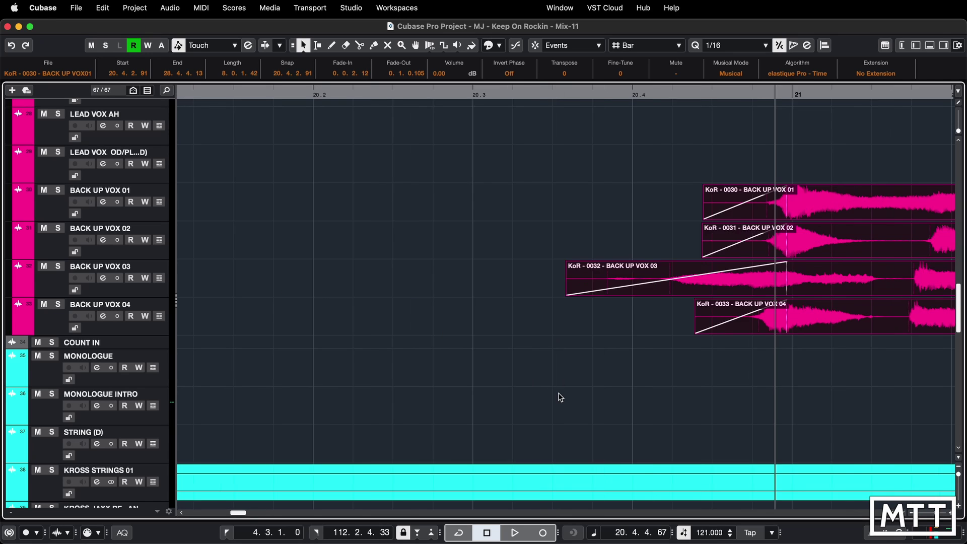
key(g)
key(g)
key(g)
key(g)
key(g)
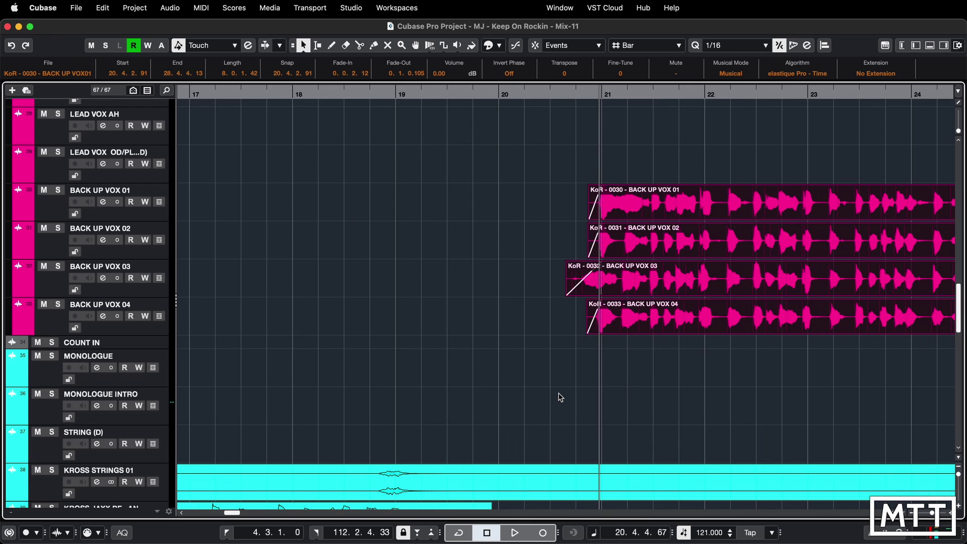